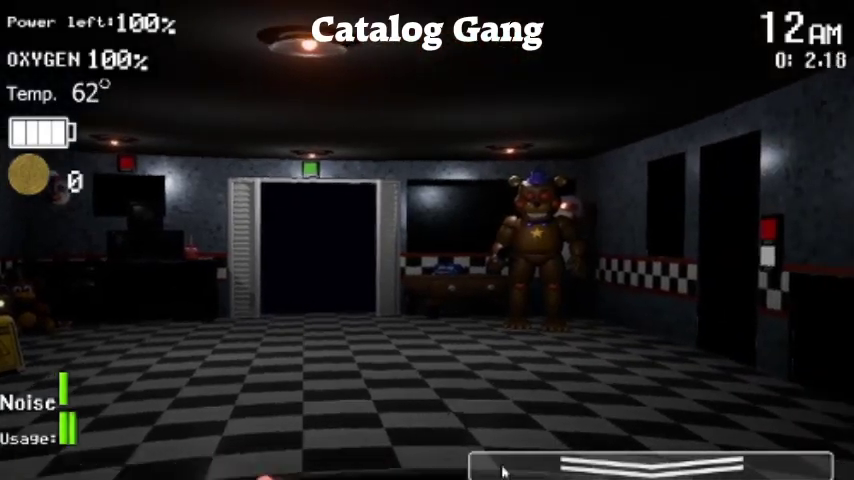
# - Check a couple of camera feeds on the monitor, then return to the office at 12 AM
pyautogui.click(560, 465)
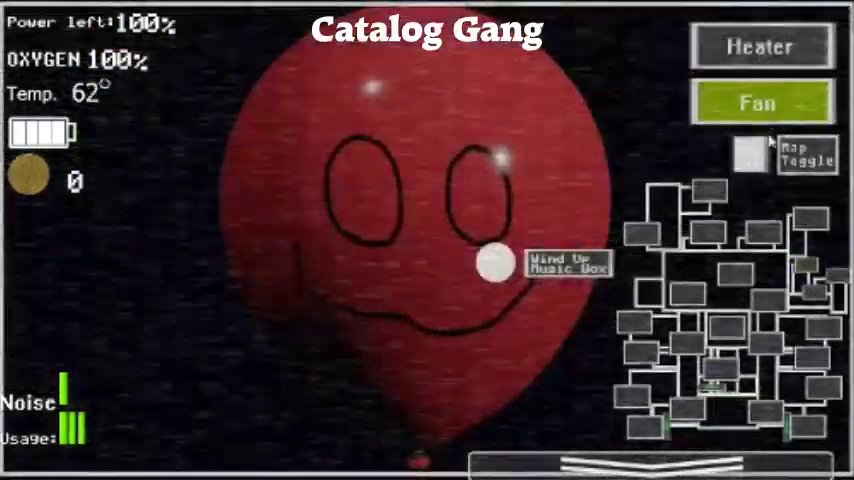
pyautogui.click(765, 200)
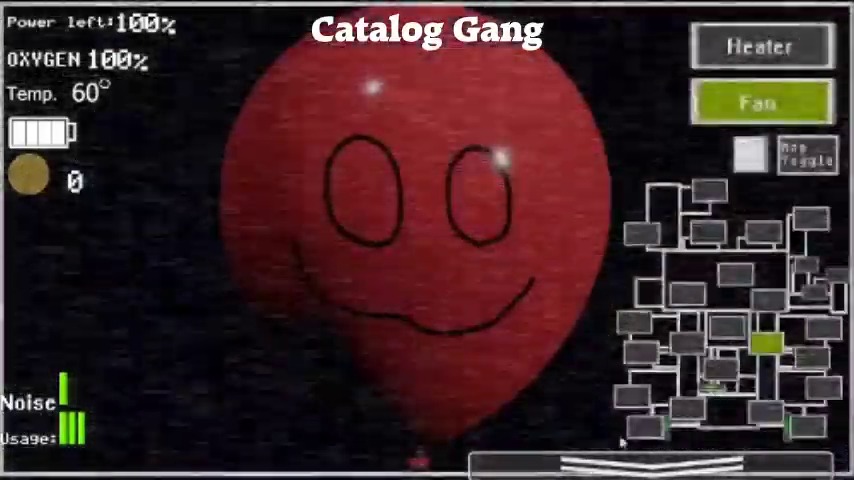
pyautogui.click(650, 465)
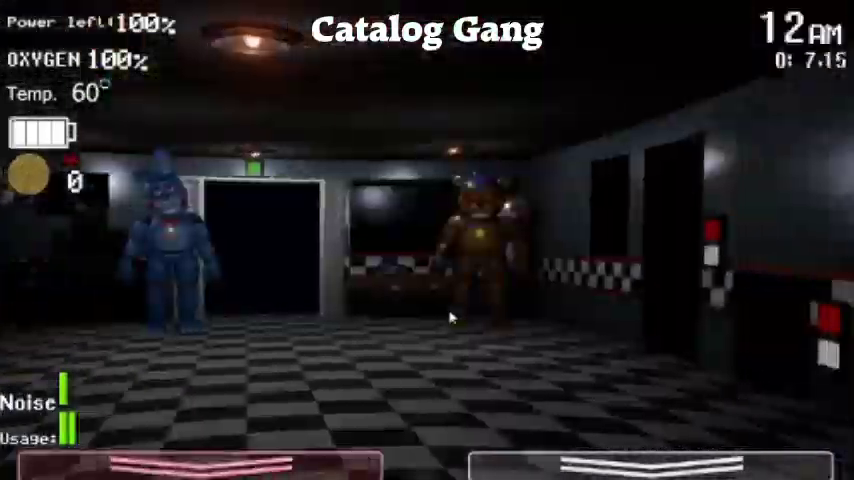
pyautogui.click(650, 465)
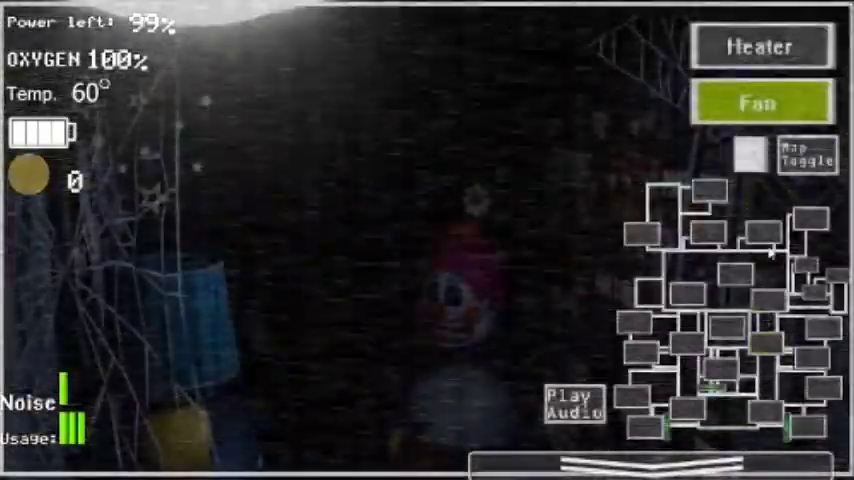
pyautogui.click(643, 233)
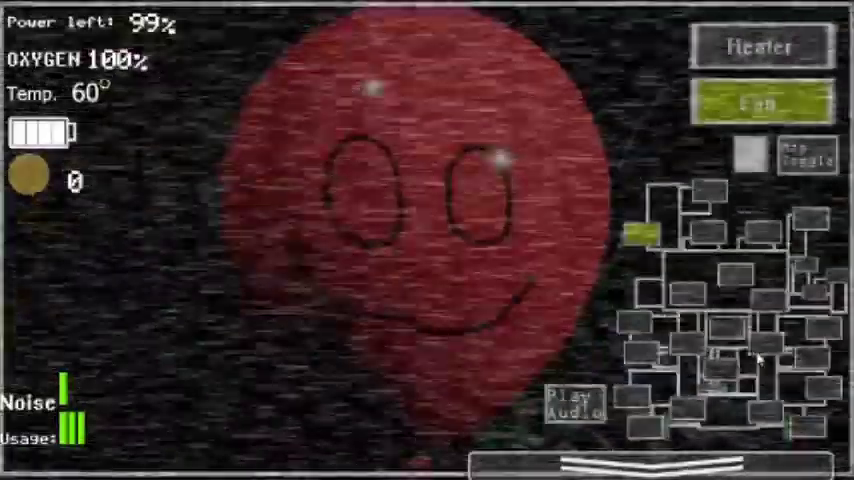
pyautogui.click(758, 360)
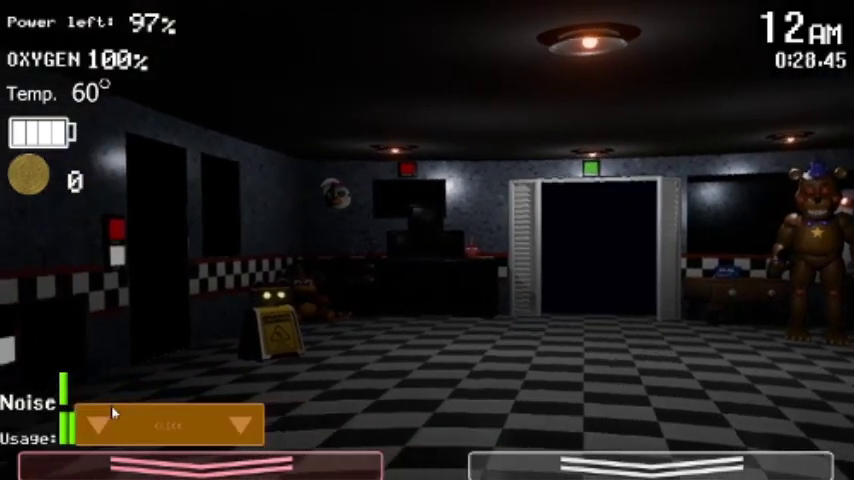
# - Briefly check the system restart panel and the camera monitor, then return to the office
pyautogui.click(120, 418)
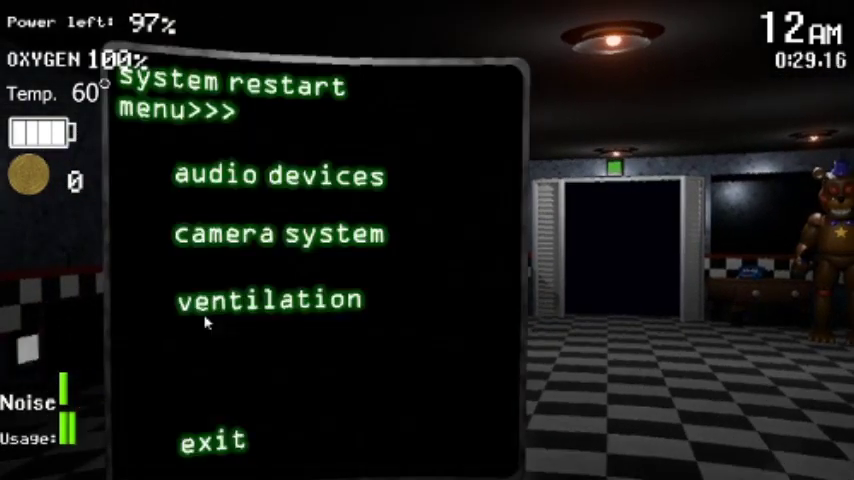
pyautogui.click(212, 441)
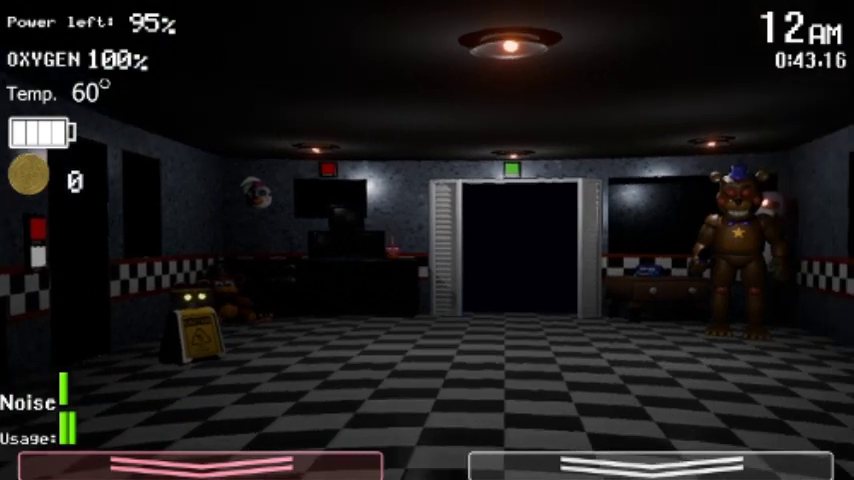
pyautogui.click(650, 465)
pyautogui.click(650, 465)
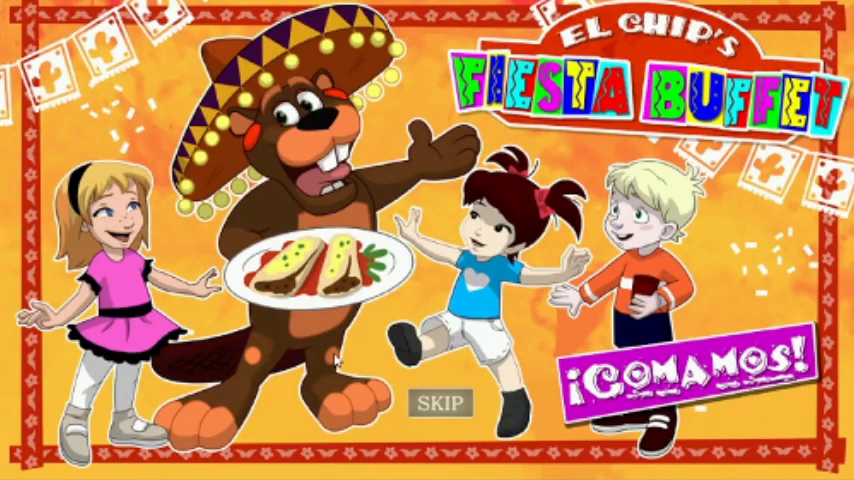
# - Dismiss El Chip's ad and bring the view back to the office
pyautogui.click(440, 402)
pyautogui.click(650, 465)
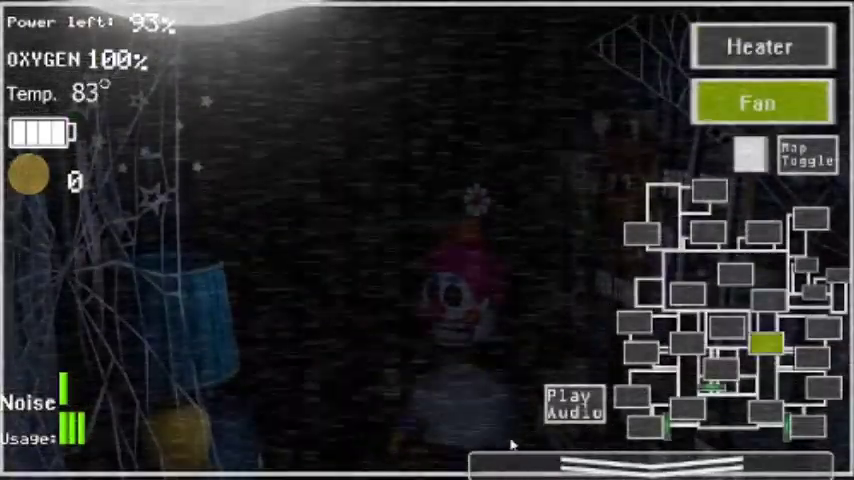
pyautogui.click(540, 458)
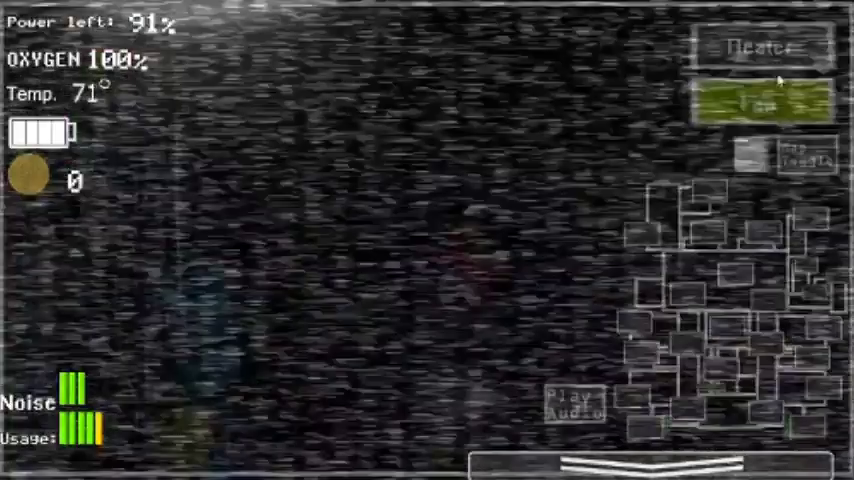
# - Turn on the Heater and reset the ventilation in the system restart menu
pyautogui.click(763, 42)
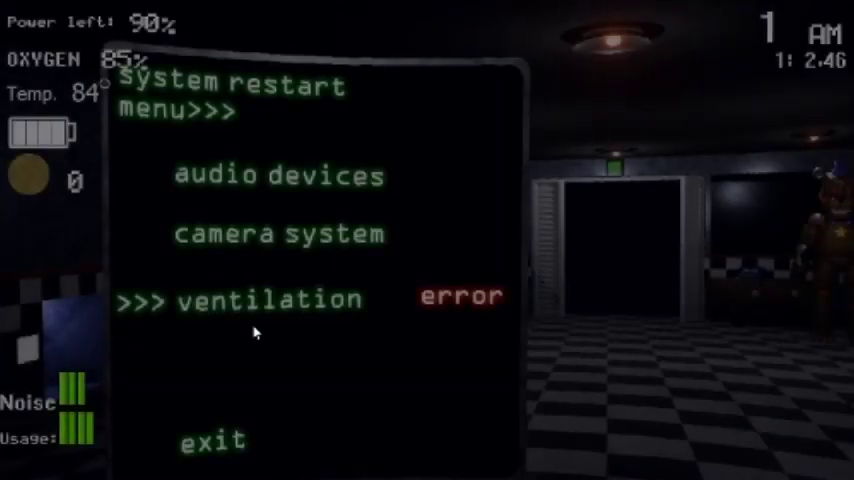
pyautogui.click(257, 300)
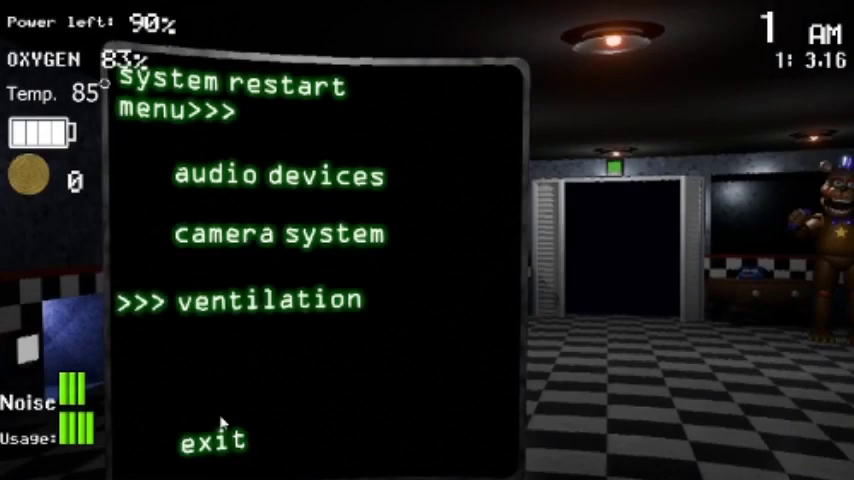
pyautogui.click(225, 435)
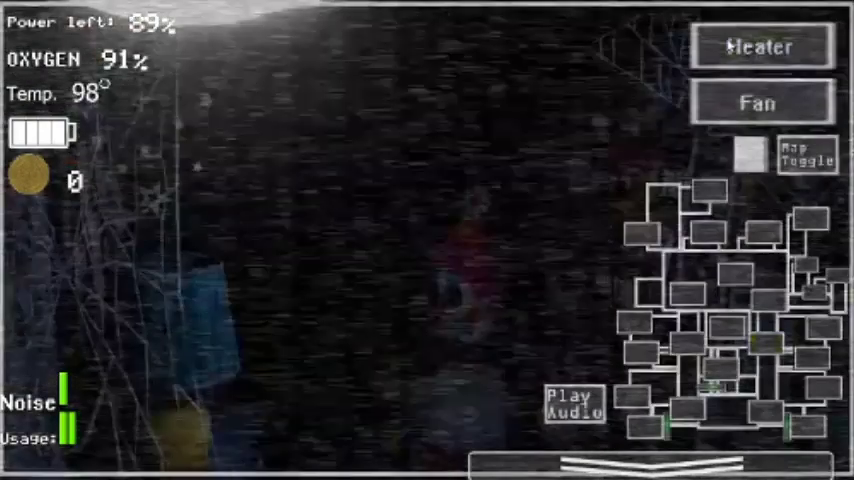
# - Turn on the Fan, put the Freddy mask on and off, and light the right vent
pyautogui.click(757, 97)
pyautogui.press('ctrl')
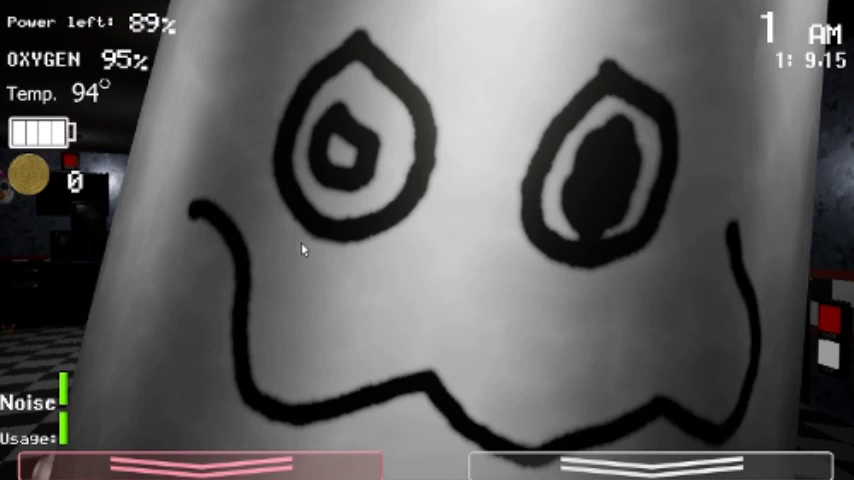
pyautogui.press('ctrl')
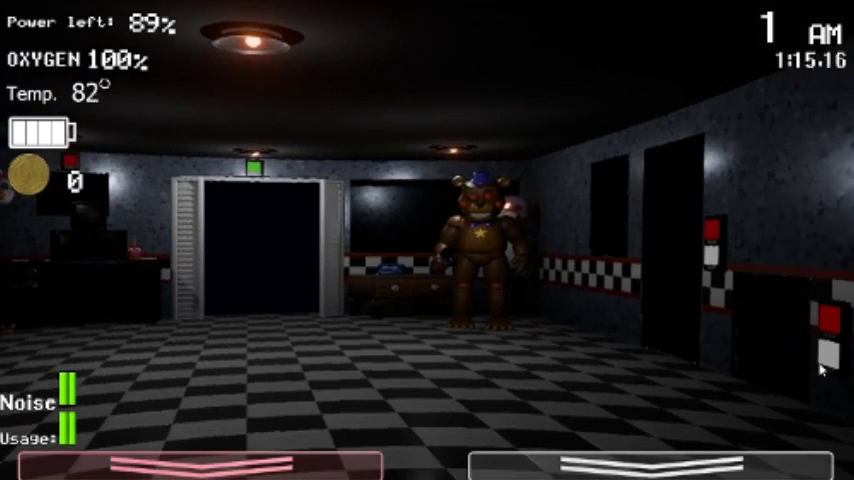
pyautogui.click(826, 358)
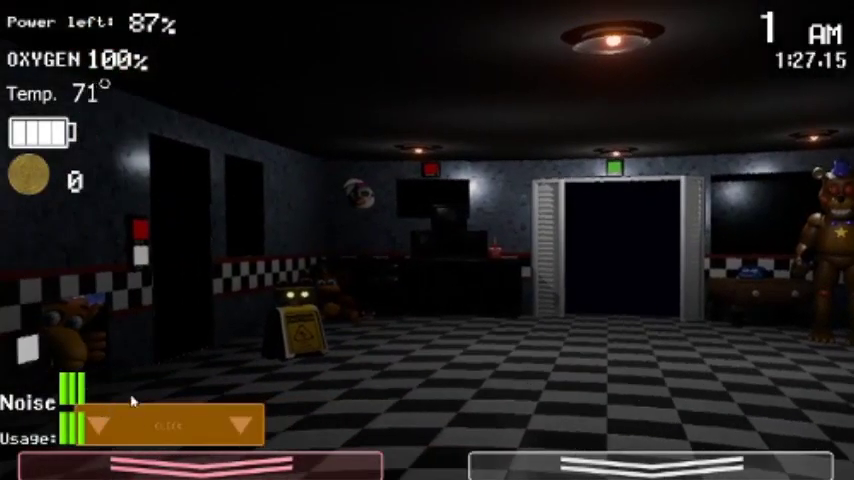
# - Reset the ventilation again through the system restart menu
pyautogui.click(262, 257)
pyautogui.click(225, 437)
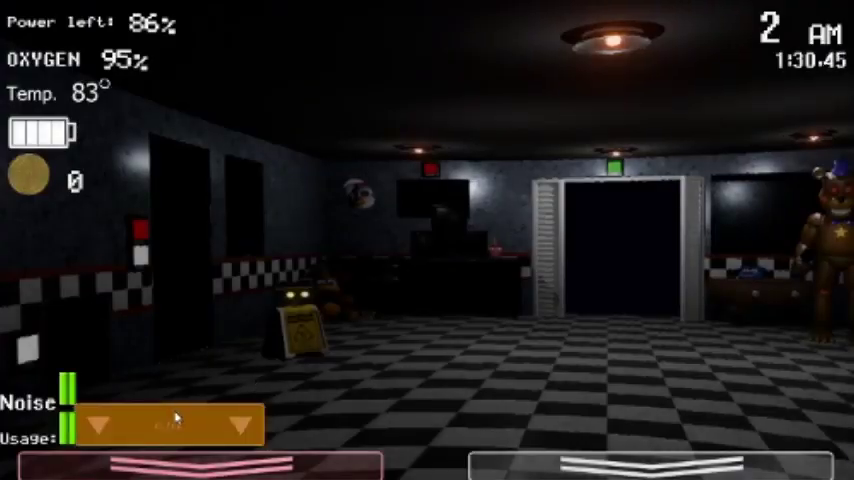
pyautogui.click(35, 345)
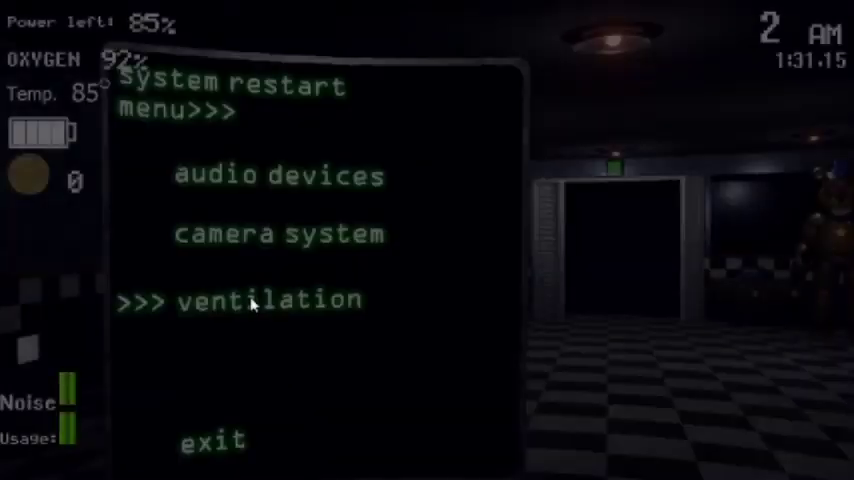
pyautogui.click(215, 440)
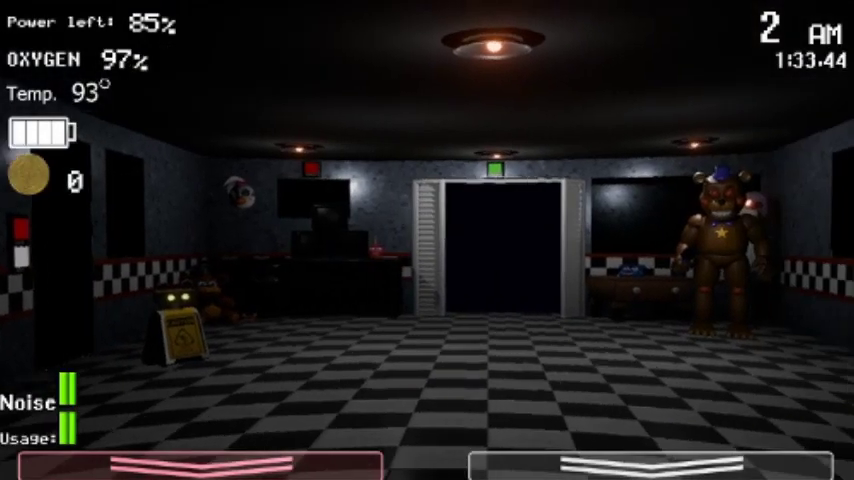
# - Switch the Fan on from the monitor and skip El Chip's ad
pyautogui.moveTo(800, 300); pyautogui.dragTo(751, 302)
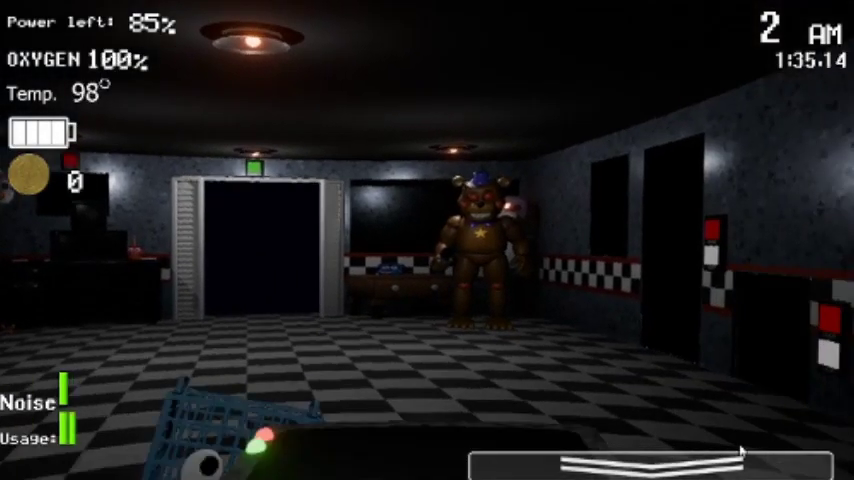
pyautogui.click(650, 465)
pyautogui.click(760, 90)
pyautogui.click(650, 465)
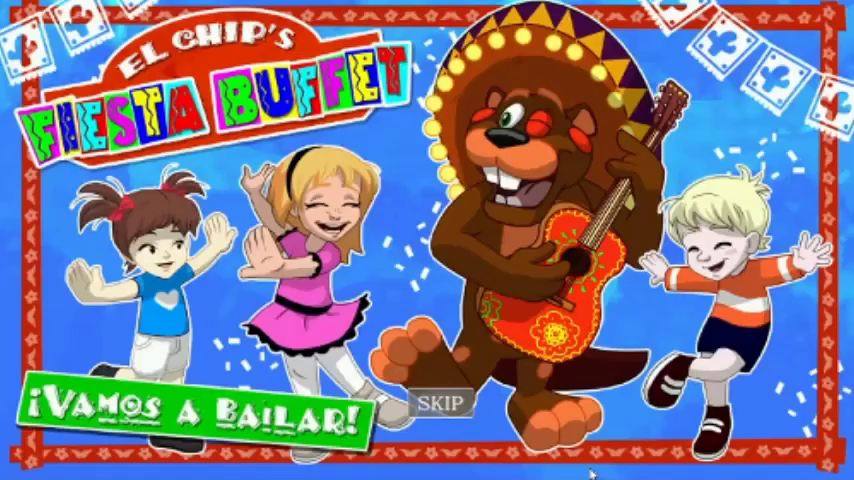
pyautogui.click(438, 400)
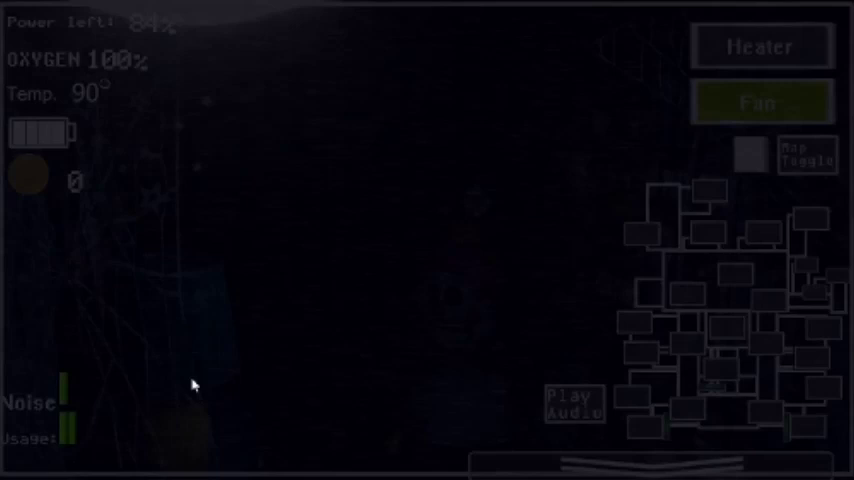
# - Repeatedly flip between the camera map and the office with Space until 1 AM
pyautogui.press('s')
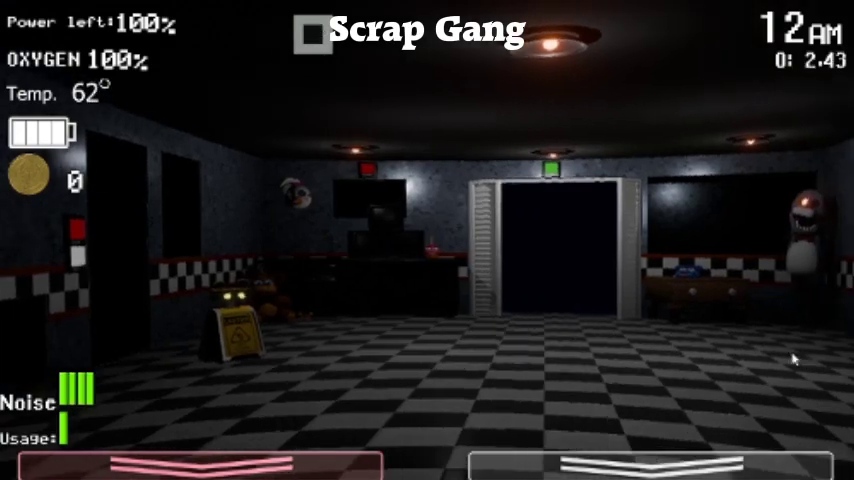
pyautogui.click(650, 465)
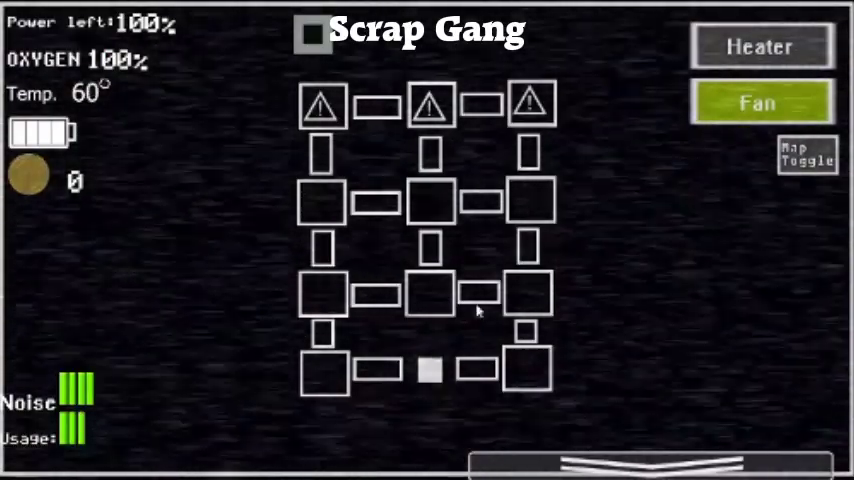
pyautogui.press('space')
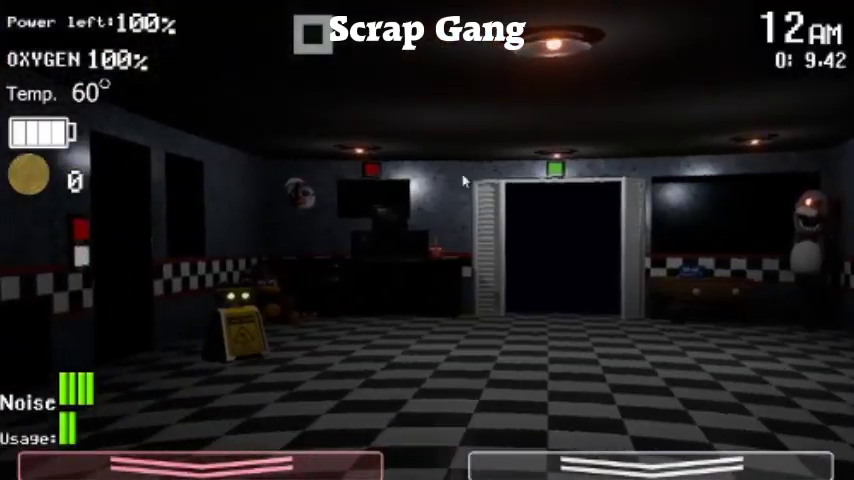
pyautogui.press('space')
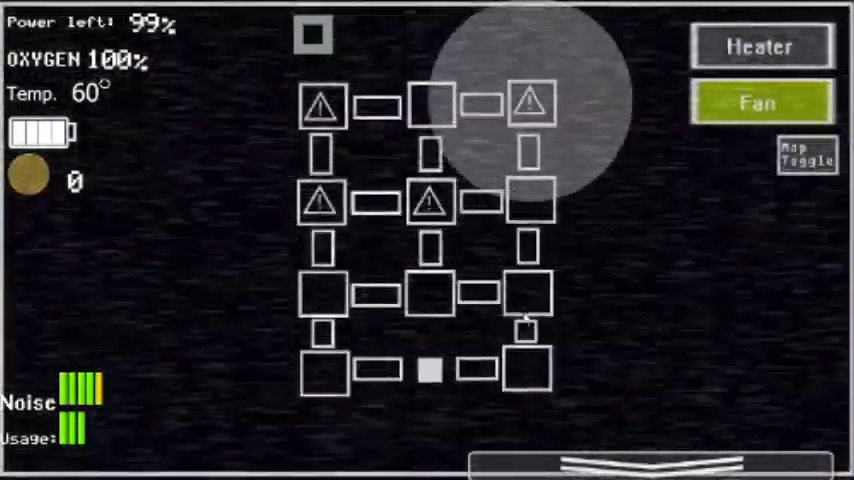
pyautogui.press('space')
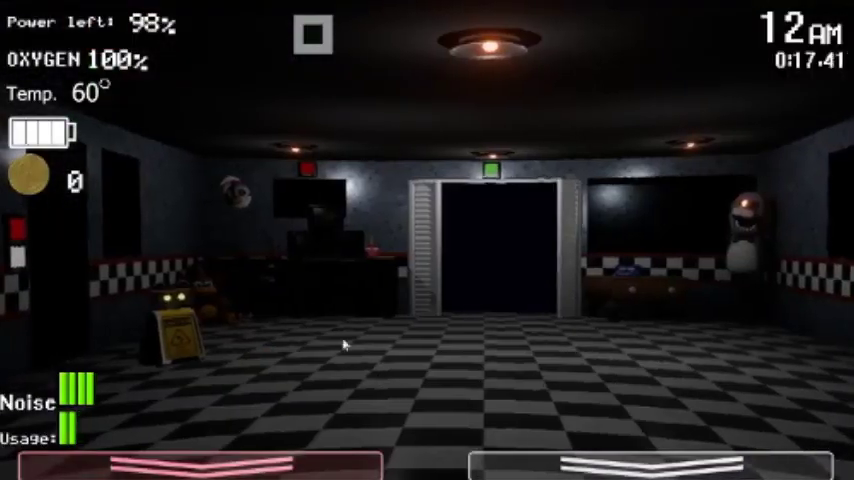
pyautogui.press('space')
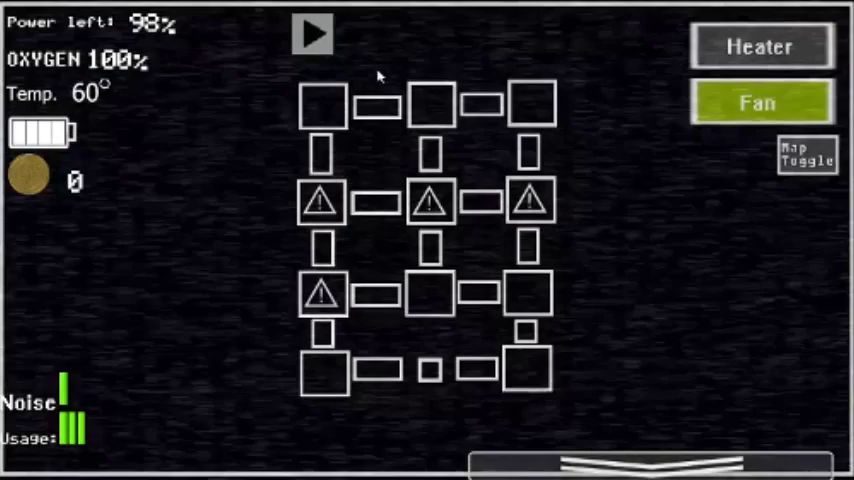
pyautogui.press('space')
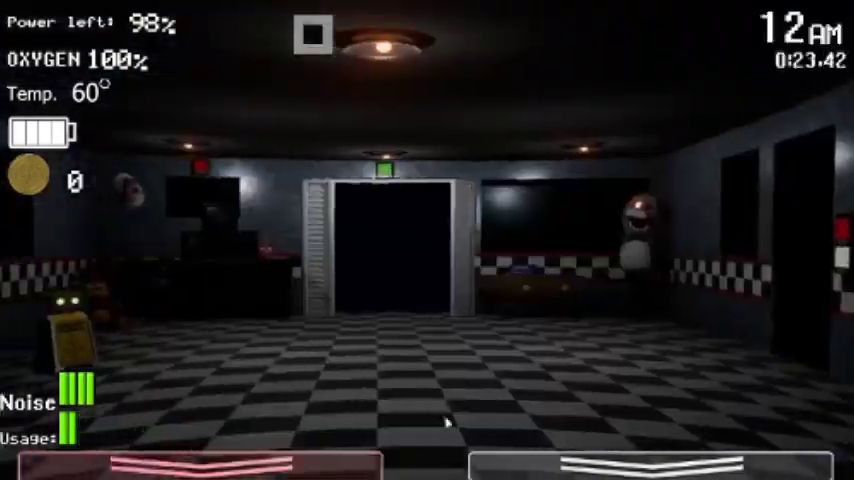
pyautogui.press('space')
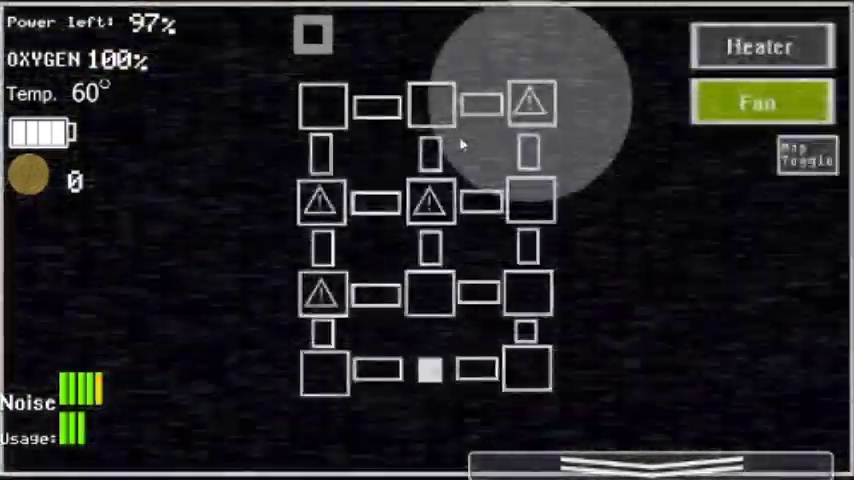
pyautogui.press('space')
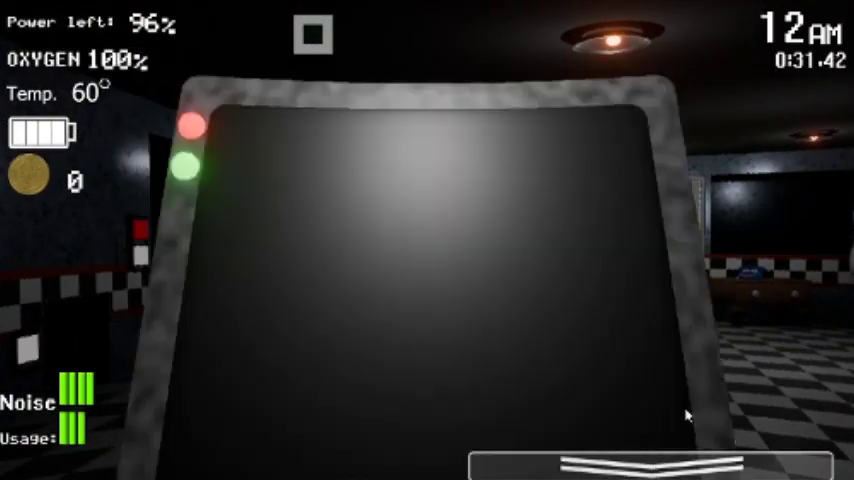
pyautogui.press('space')
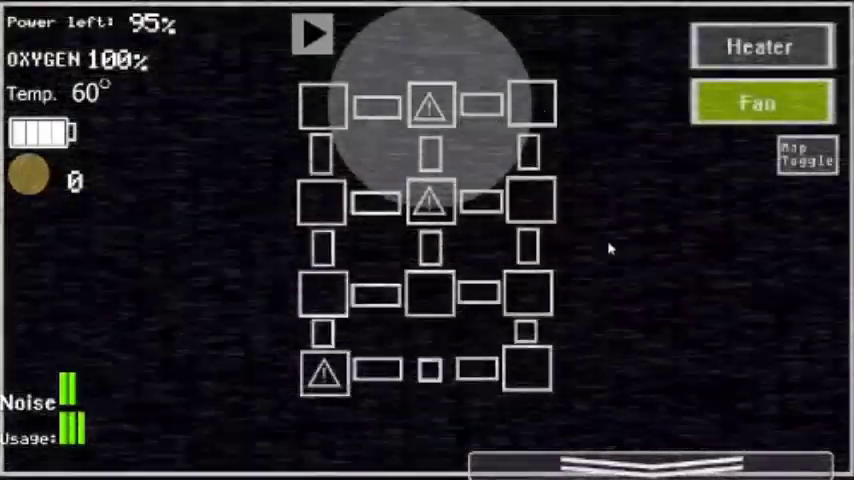
pyautogui.press('space')
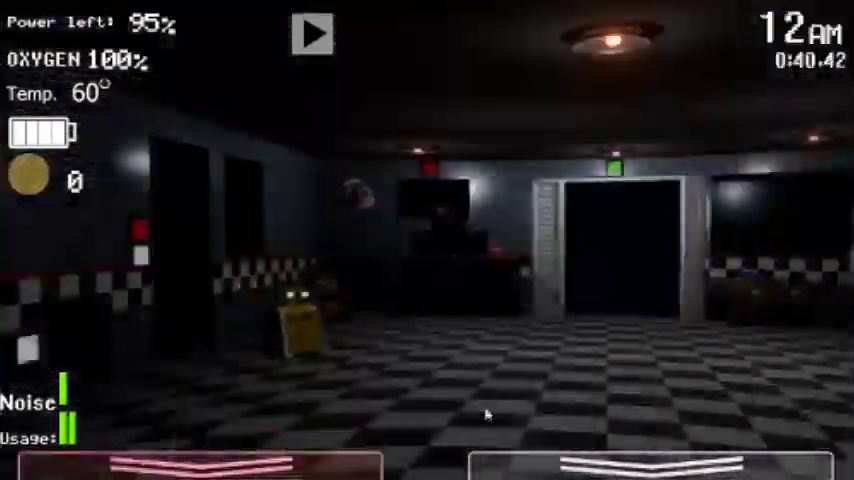
pyautogui.press('space')
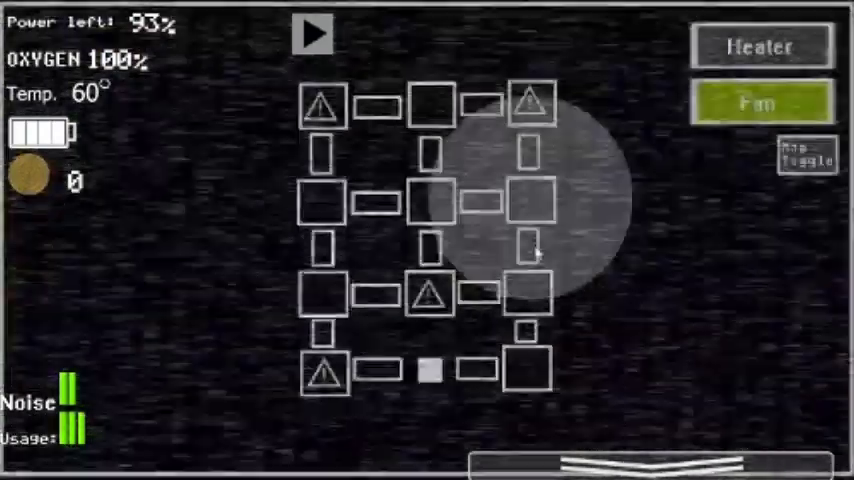
pyautogui.press('space')
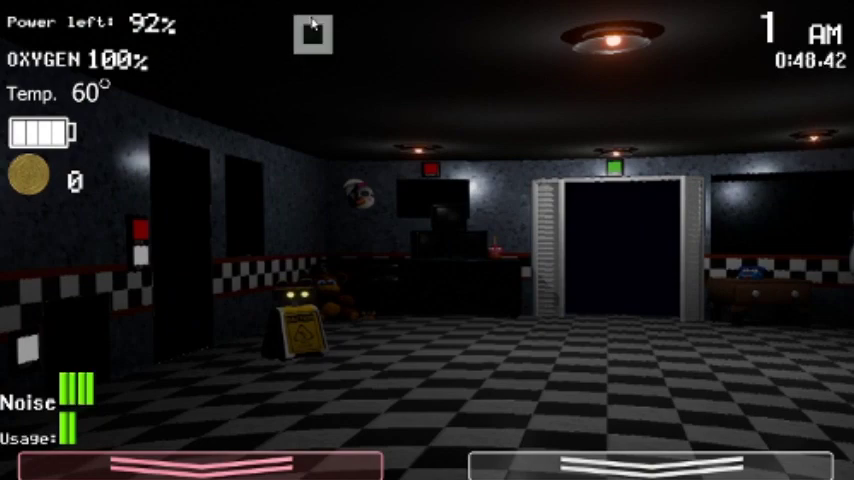
# - Shut and reopen the left door, then bring up the camera map
pyautogui.press('space')
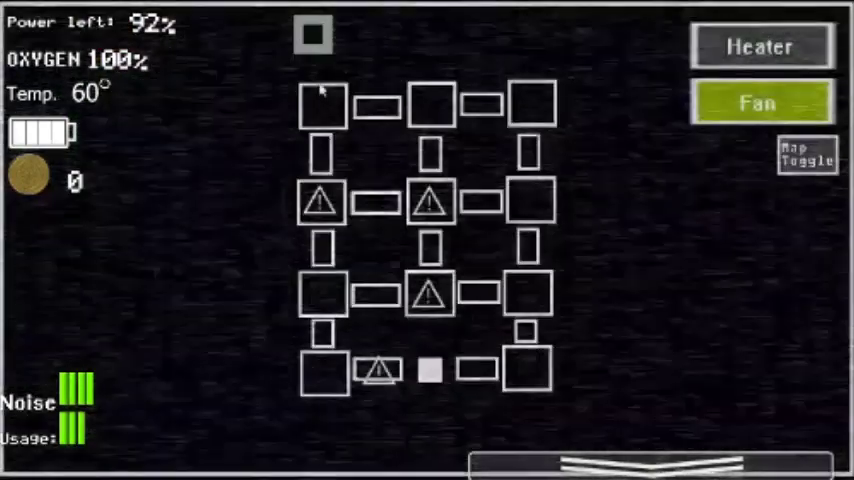
pyautogui.press('space')
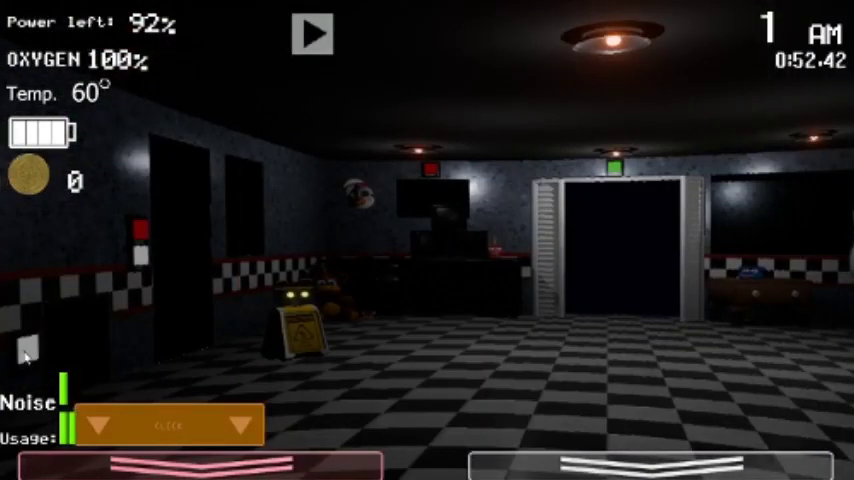
pyautogui.click(26, 350)
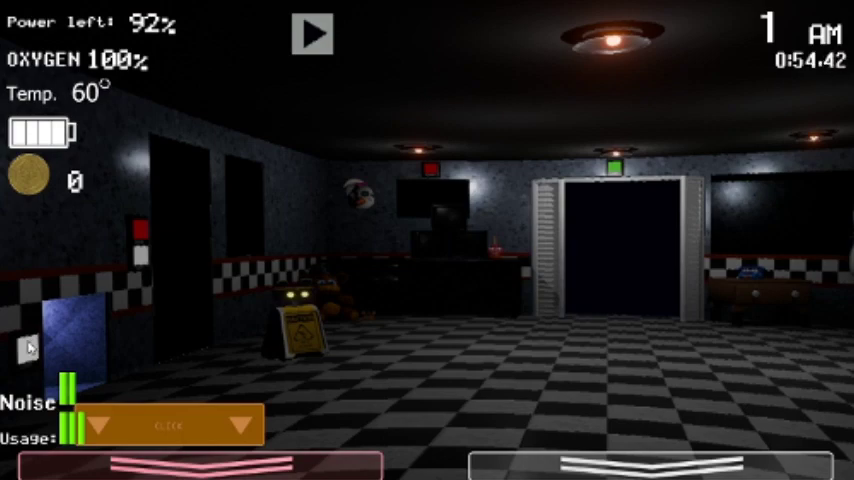
pyautogui.click(28, 348)
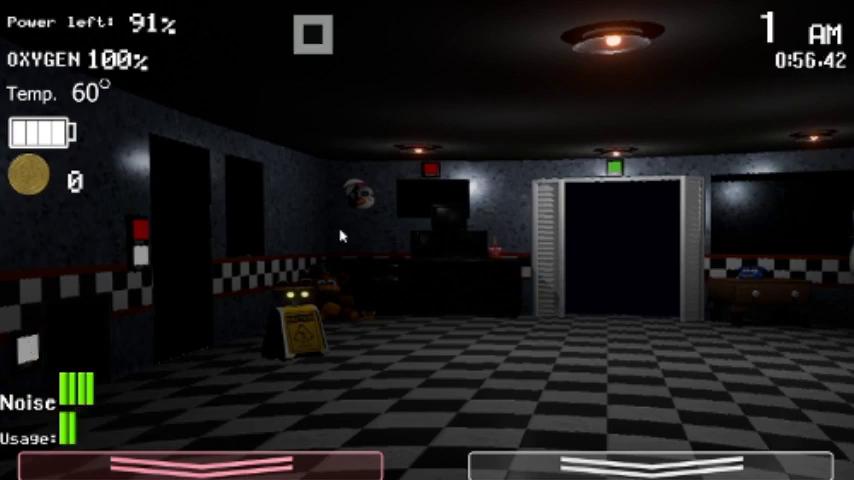
pyautogui.click(650, 465)
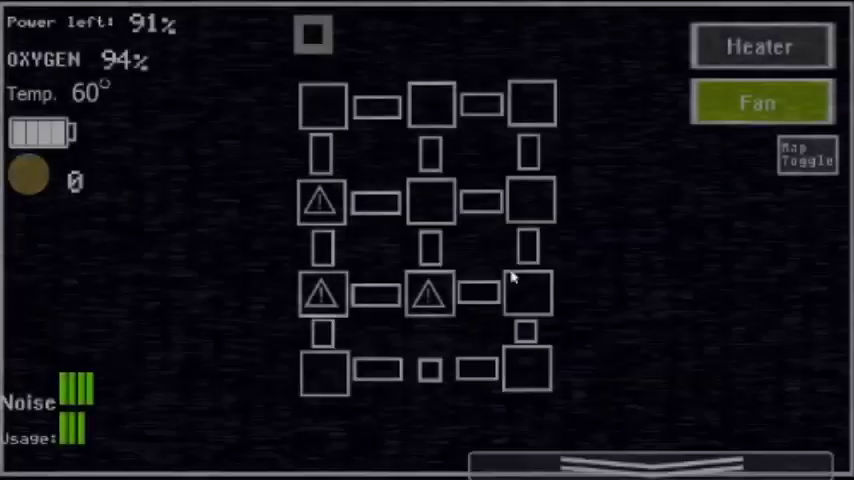
# - Restart ventilation via the system restart panel, restoring oxygen to 100%, and raise the cameras
pyautogui.click(650, 465)
pyautogui.click(150, 465)
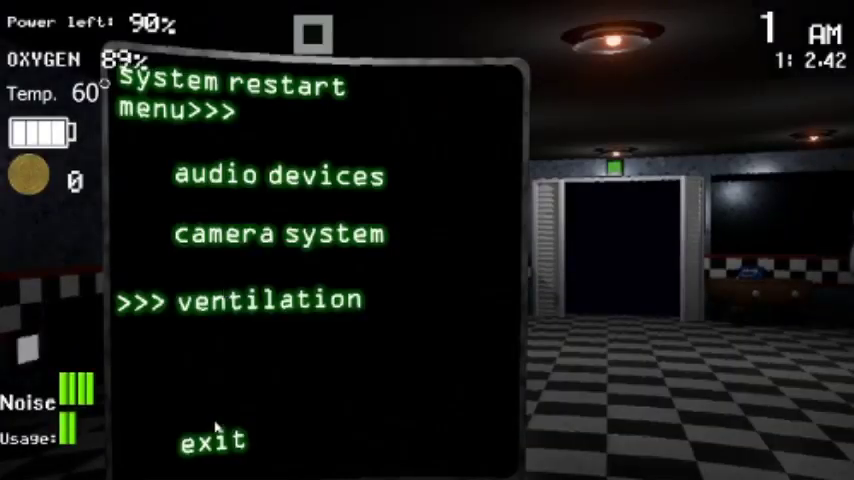
pyautogui.click(213, 442)
pyautogui.click(650, 465)
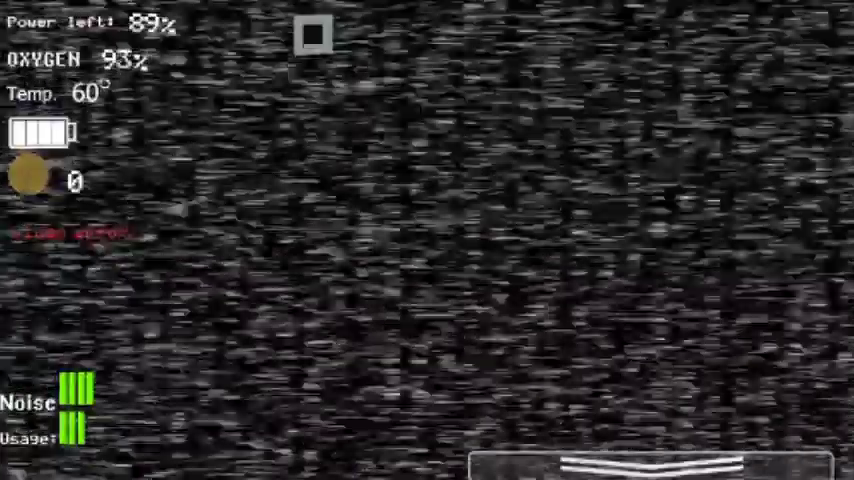
pyautogui.click(650, 465)
pyautogui.click(140, 420)
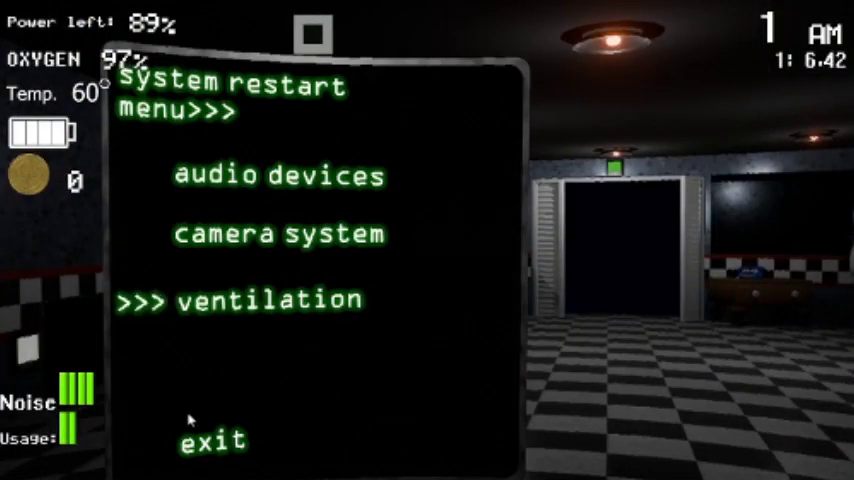
pyautogui.click(213, 442)
pyautogui.click(650, 465)
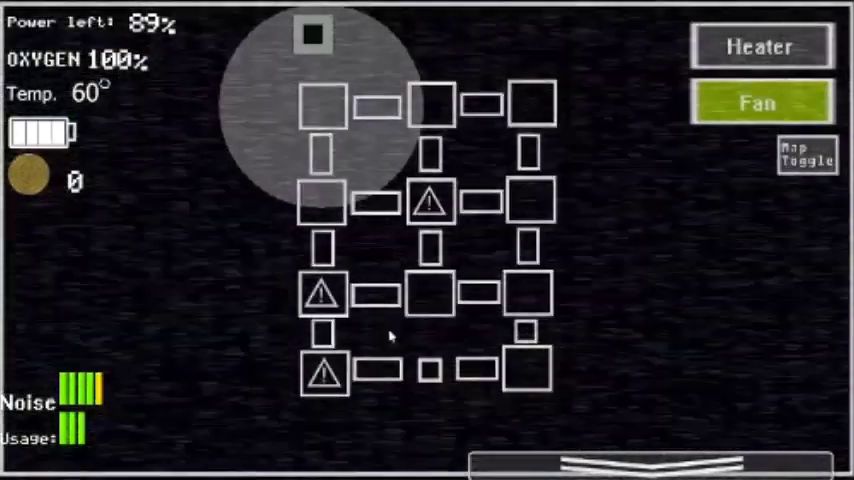
# - Switch off the music and play an audio lure in the left-middle room
pyautogui.click(312, 36)
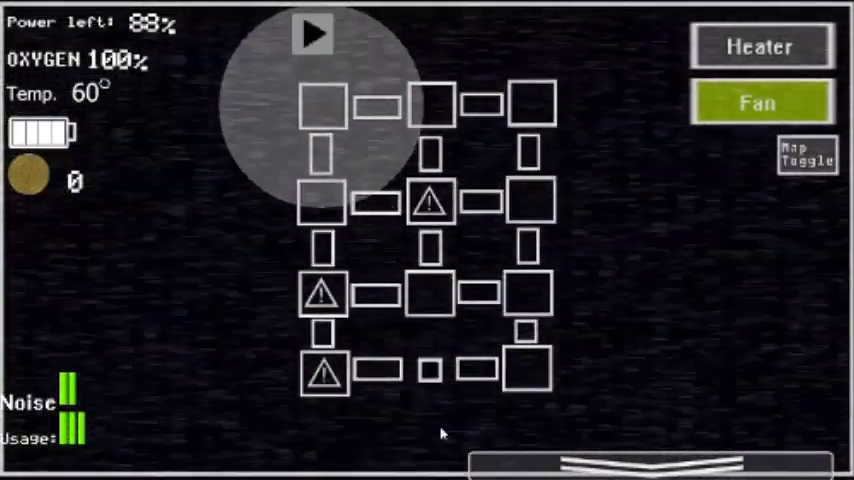
pyautogui.click(500, 465)
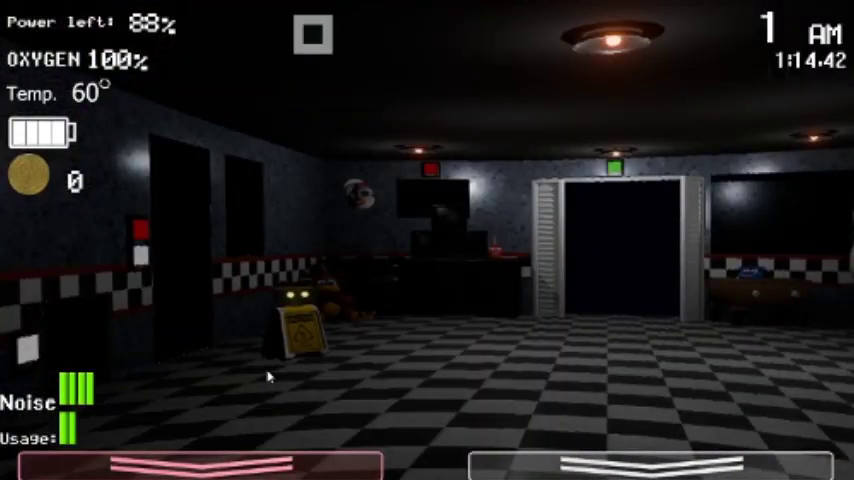
pyautogui.click(548, 452)
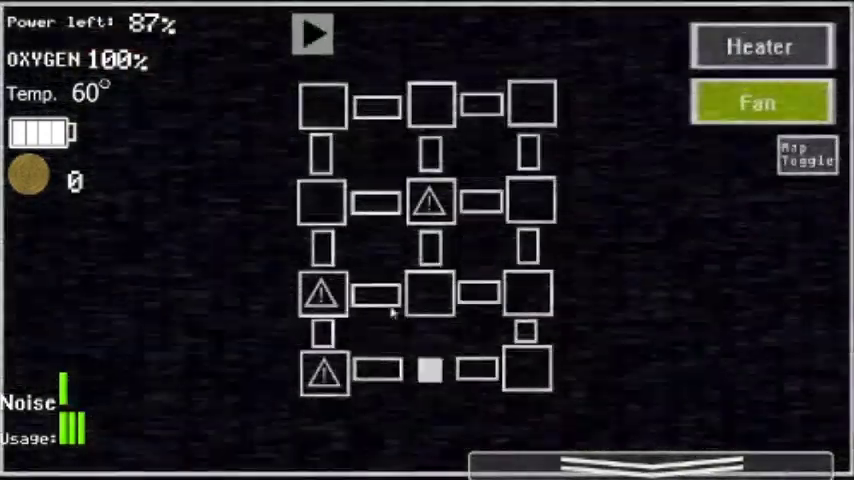
pyautogui.click(565, 470)
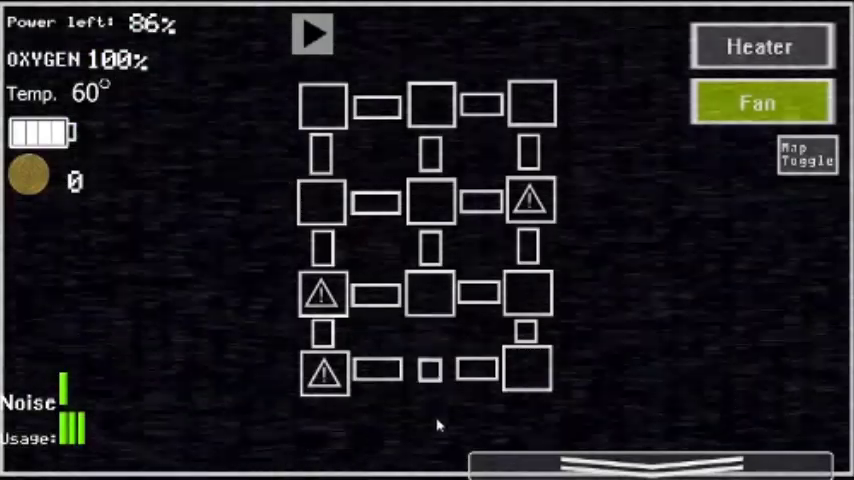
pyautogui.click(320, 210)
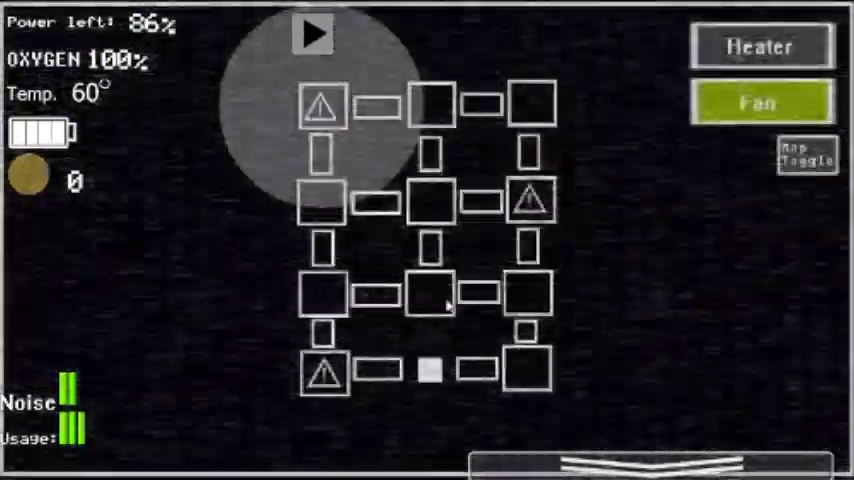
pyautogui.click(620, 465)
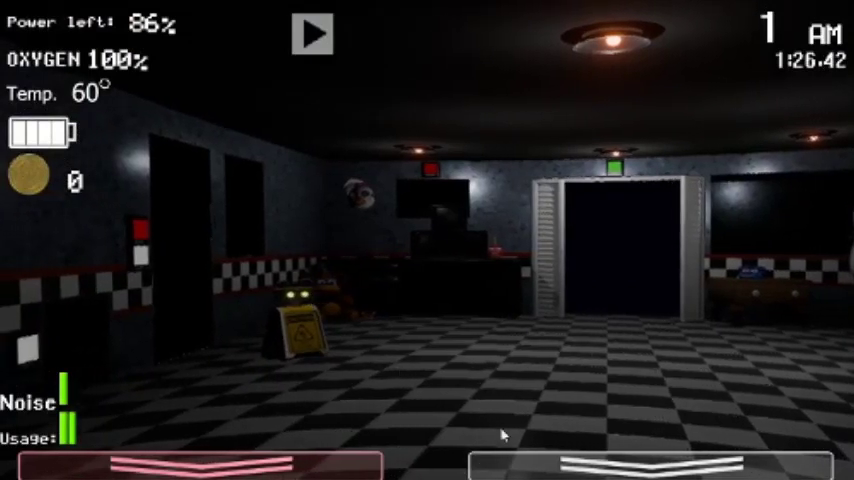
# - Restart the ventilation from the system restart panel as Molten Freddy appears at 2 AM
pyautogui.click(172, 445)
pyautogui.click(248, 300)
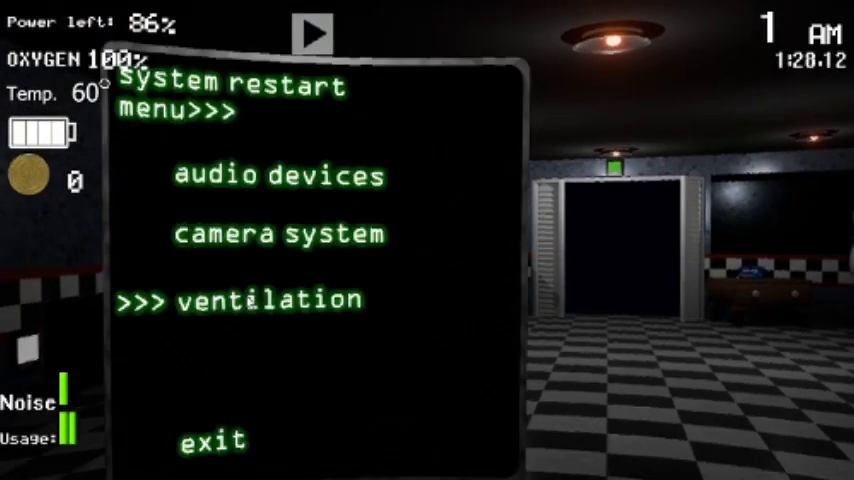
pyautogui.click(207, 440)
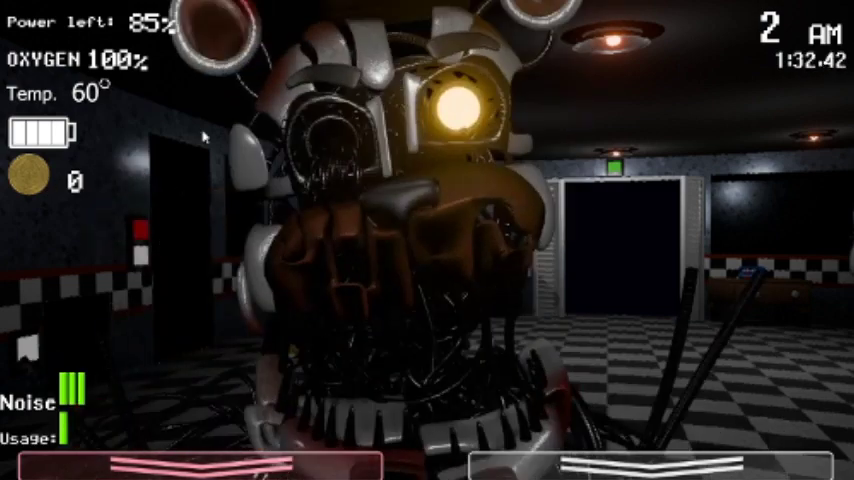